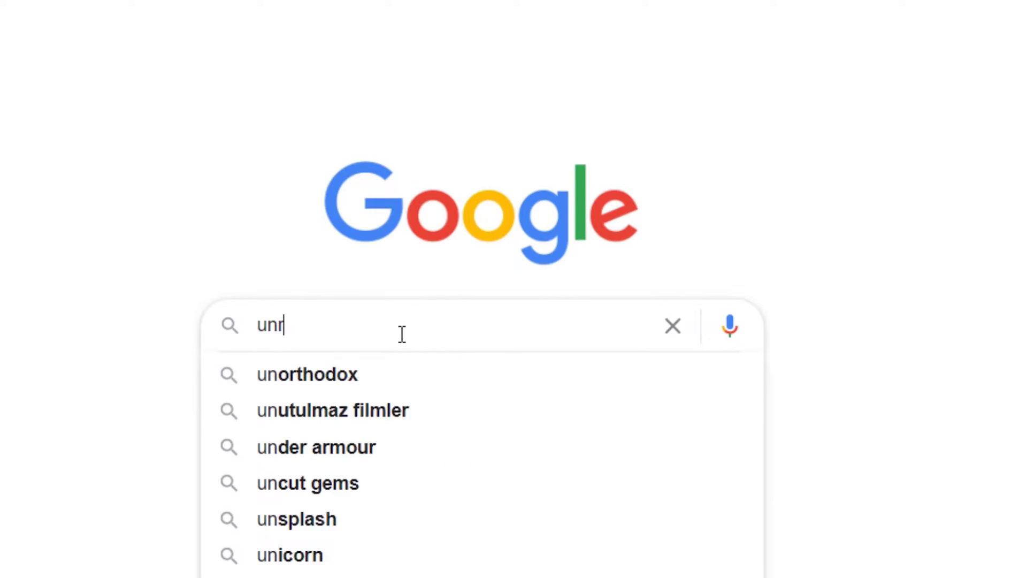
Search the web for "unreal engine 4".
text(eal engine 4)
key(Escape)
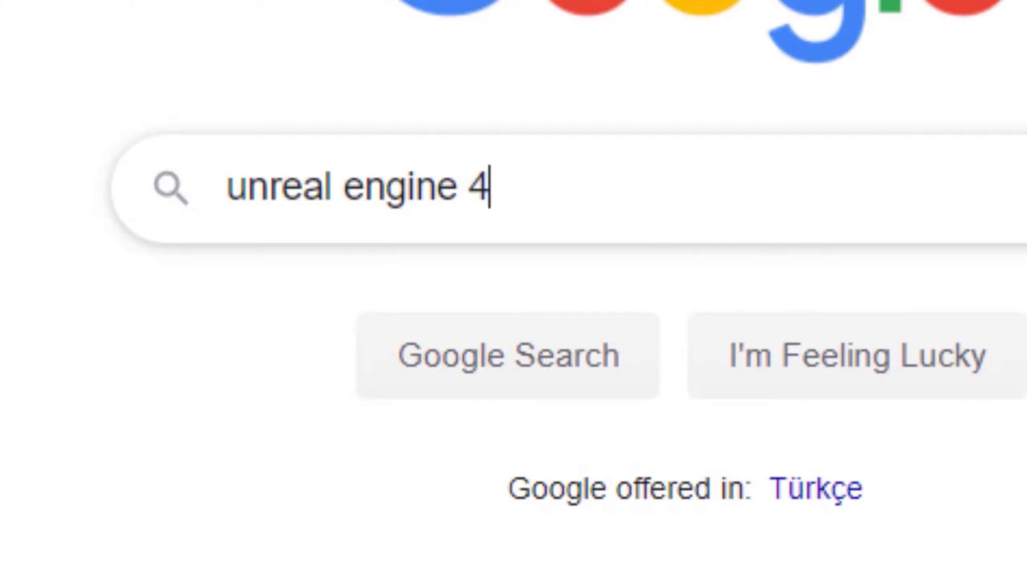
key(Return)
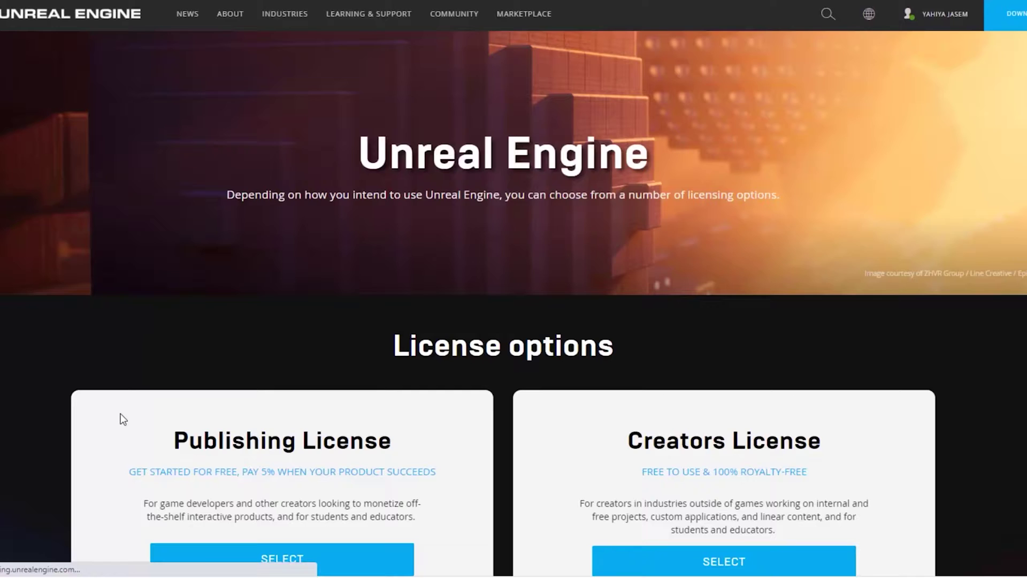
Choose the Creators License on the Unreal Engine licensing page and run the downloaded Epic installer.
scroll(126, 415, down, 3)
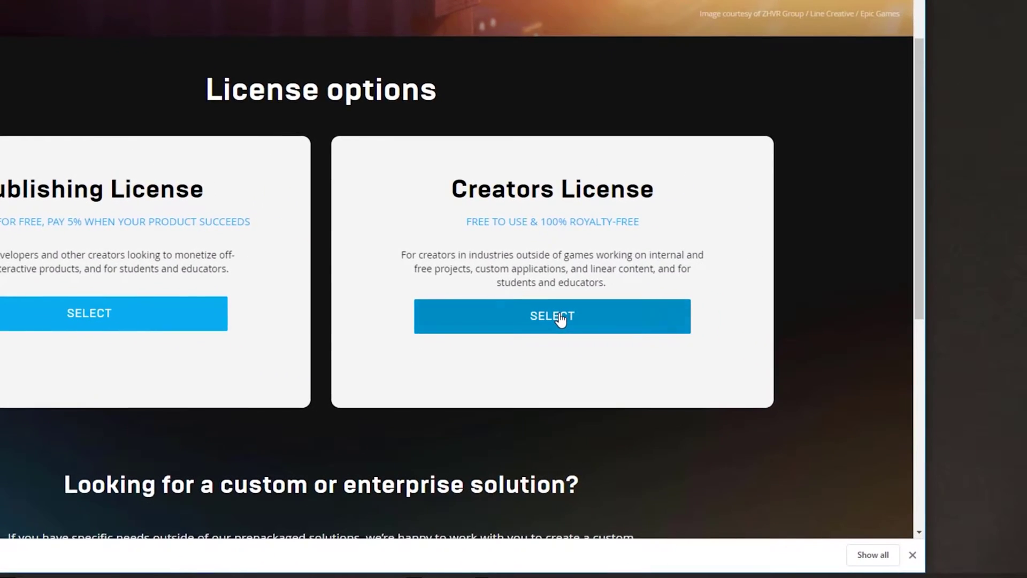
click(723, 430)
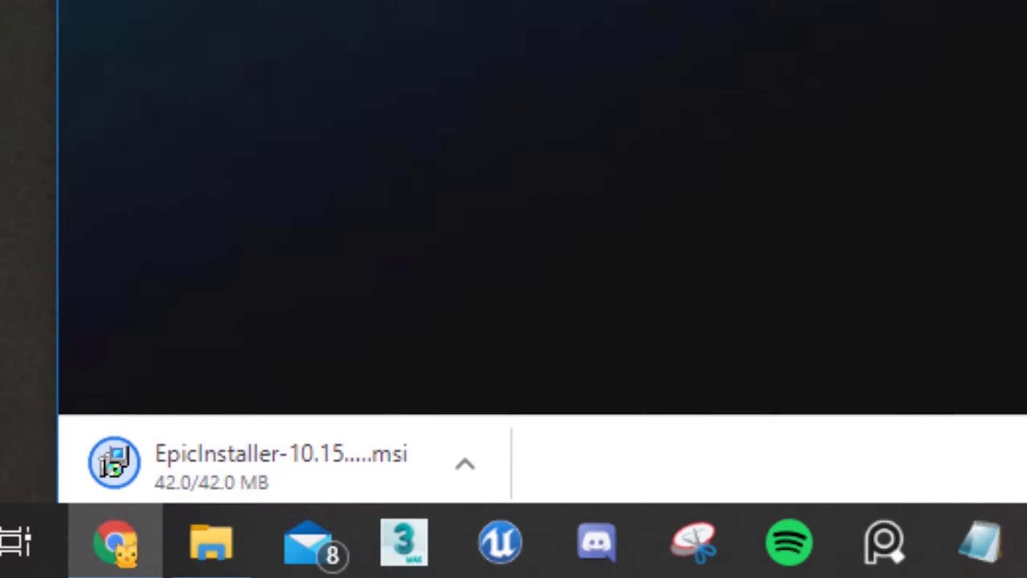
click(317, 464)
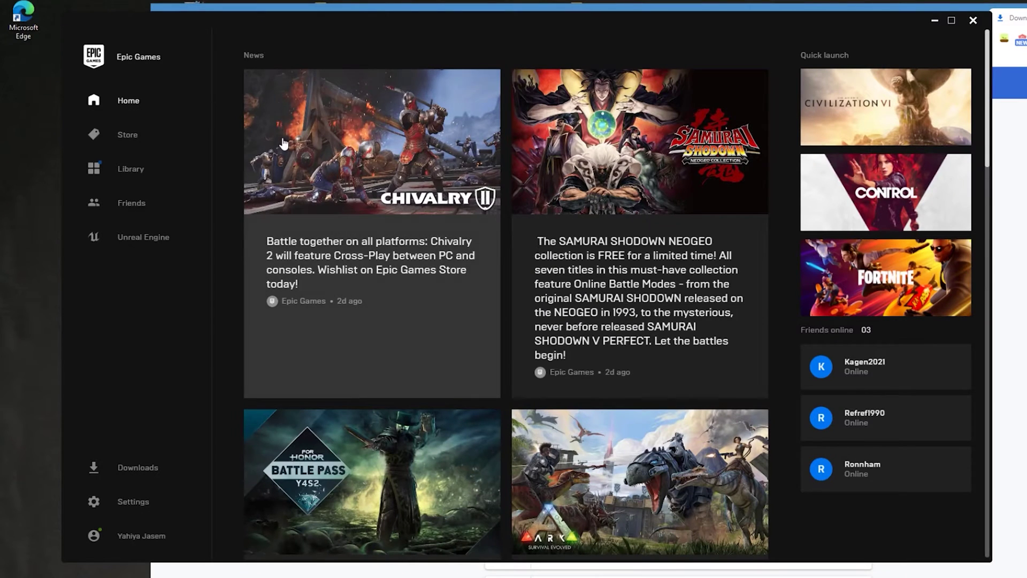
Look through the Epic Games launcher's home news and its Unreal Engine section.
scroll(286, 144, down, 5)
scroll(286, 145, up, 4)
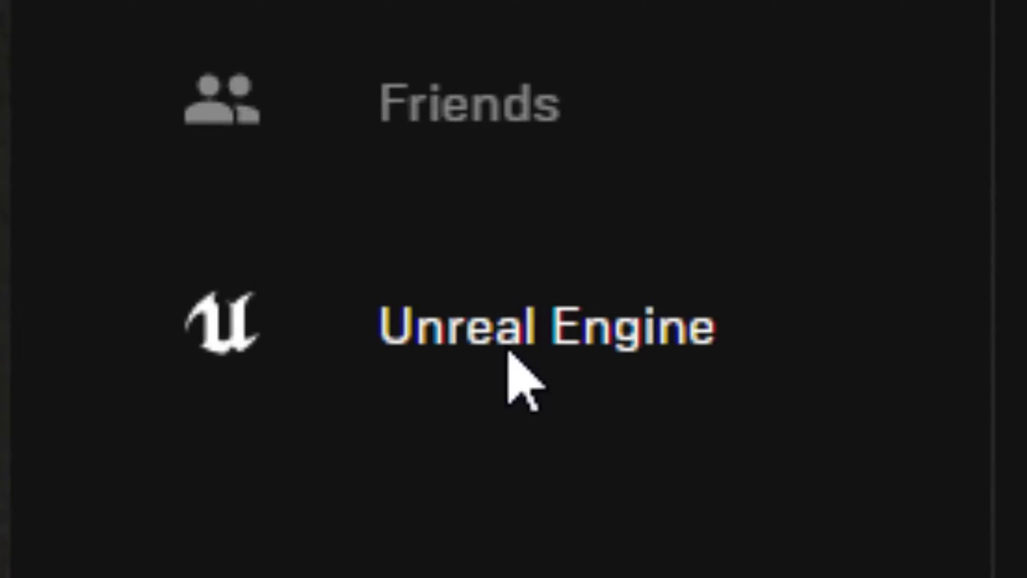
click(509, 353)
drag(995, 92, 996, 215)
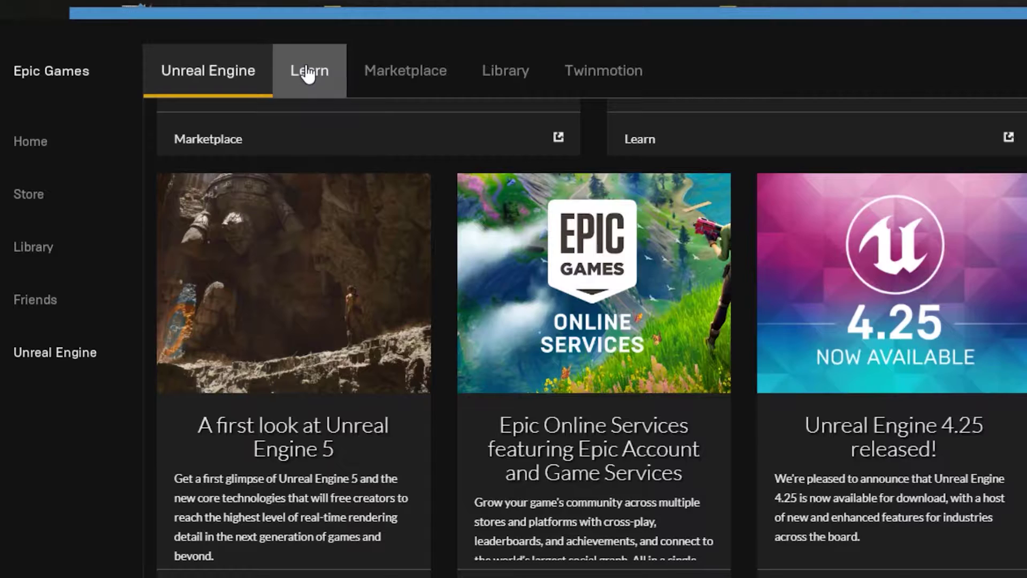
Browse the launcher's learning content and examine the details of the "A Boy and His Kite" sample project.
click(305, 71)
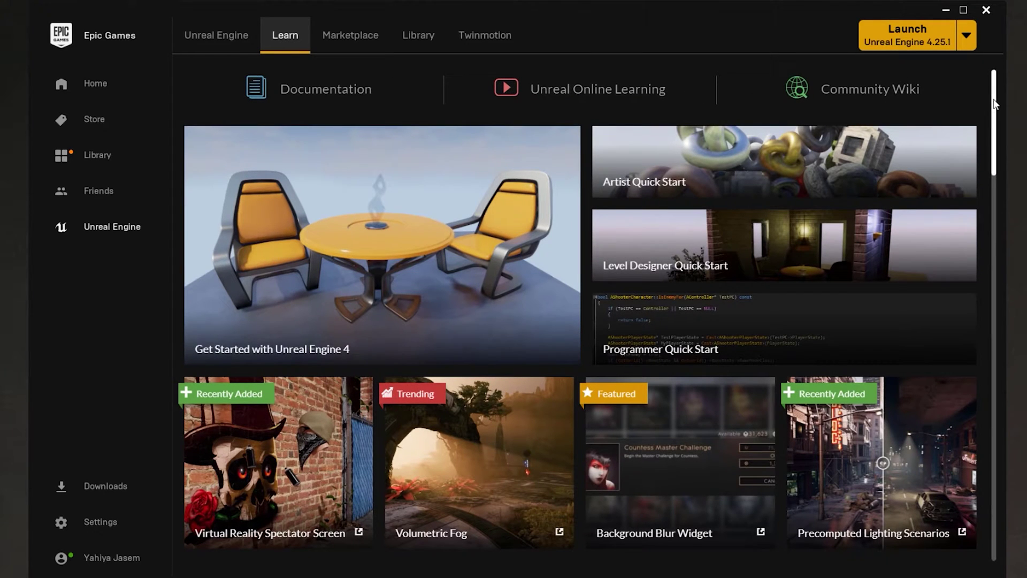
drag(996, 103, 997, 176)
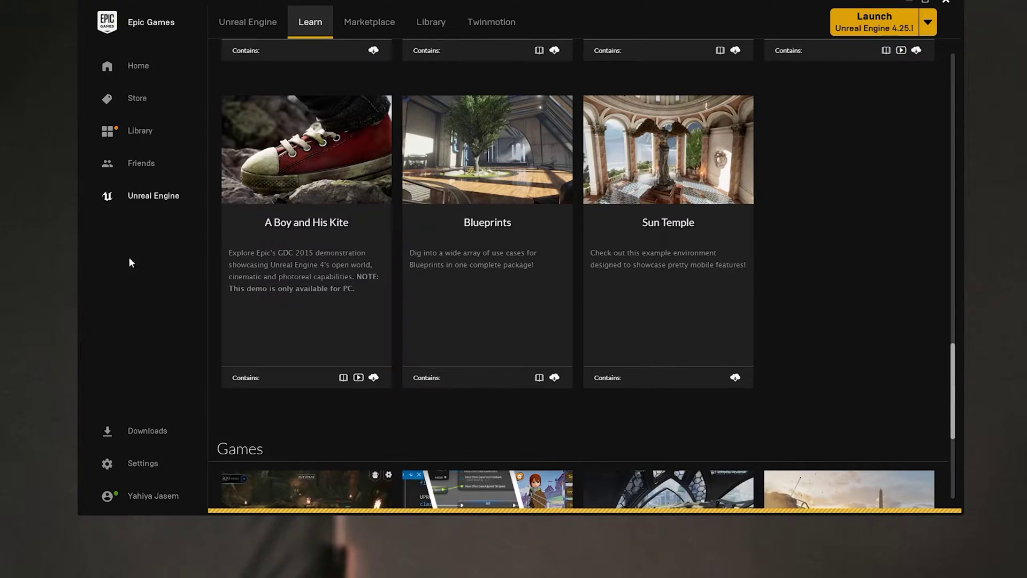
click(307, 194)
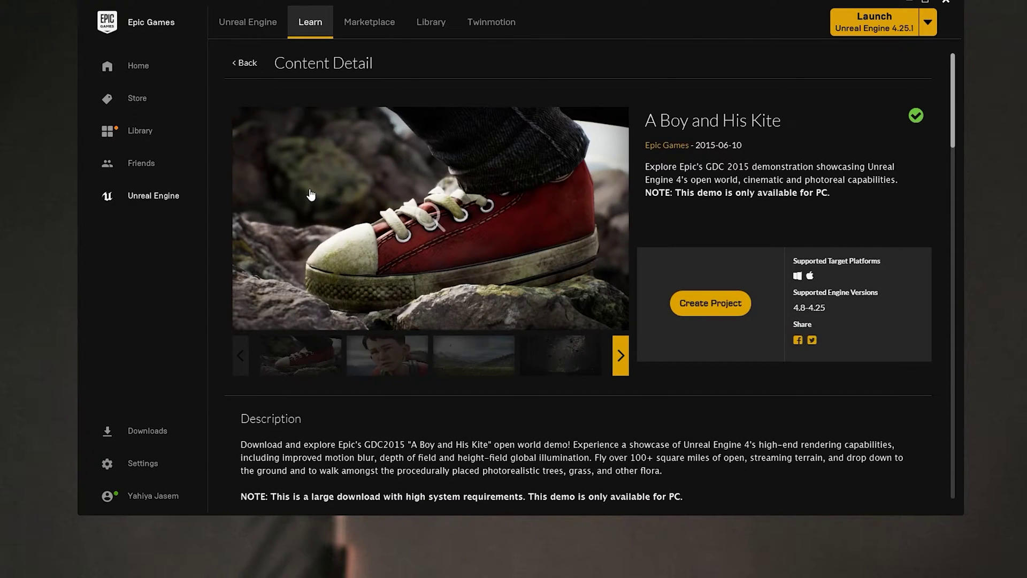
scroll(352, 207, down, 1)
scroll(352, 207, down, 2)
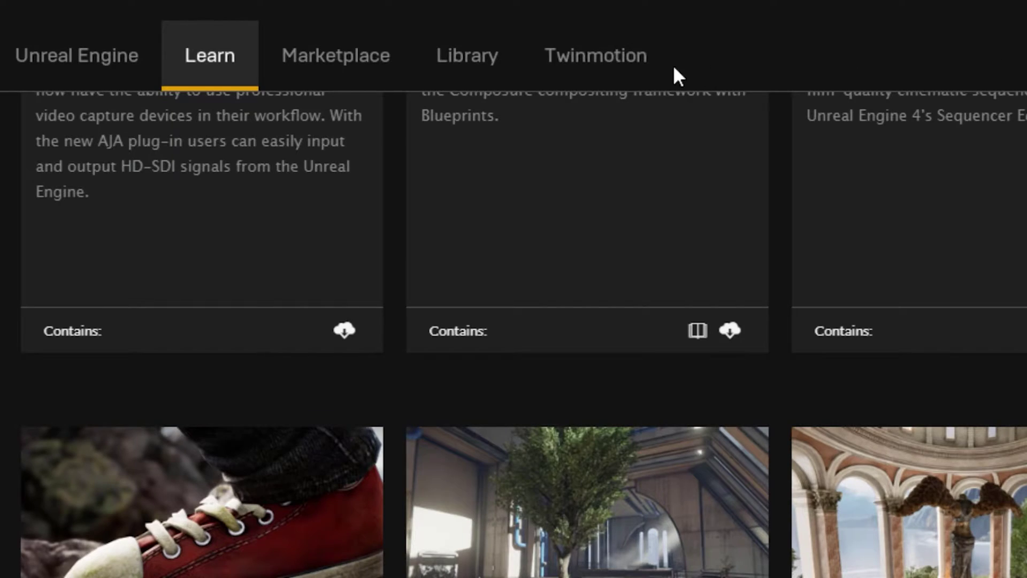
Add an engine slot for version 4.22.3 to the Unreal Engine library and start its installation.
click(425, 29)
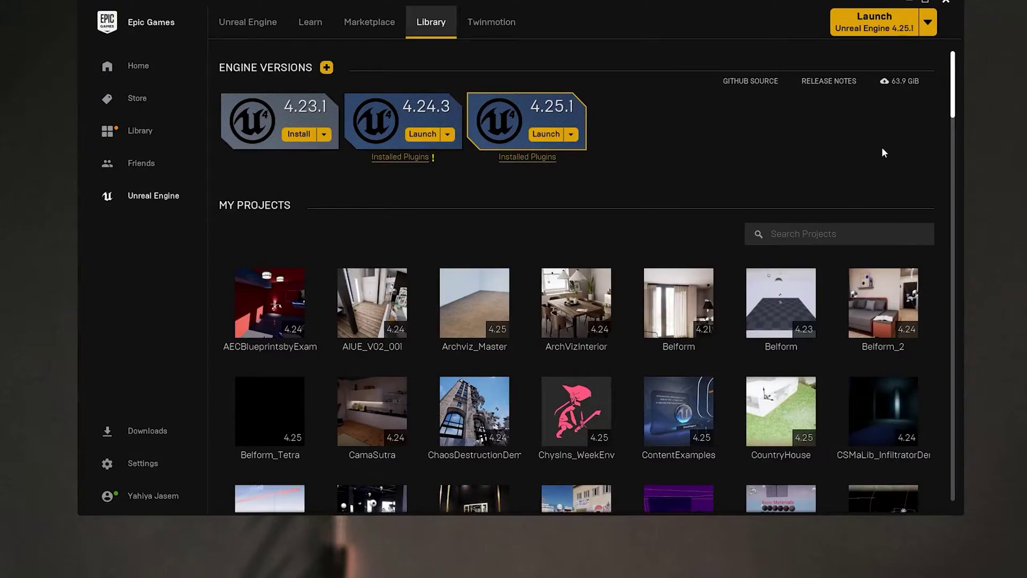
drag(950, 84, 954, 418)
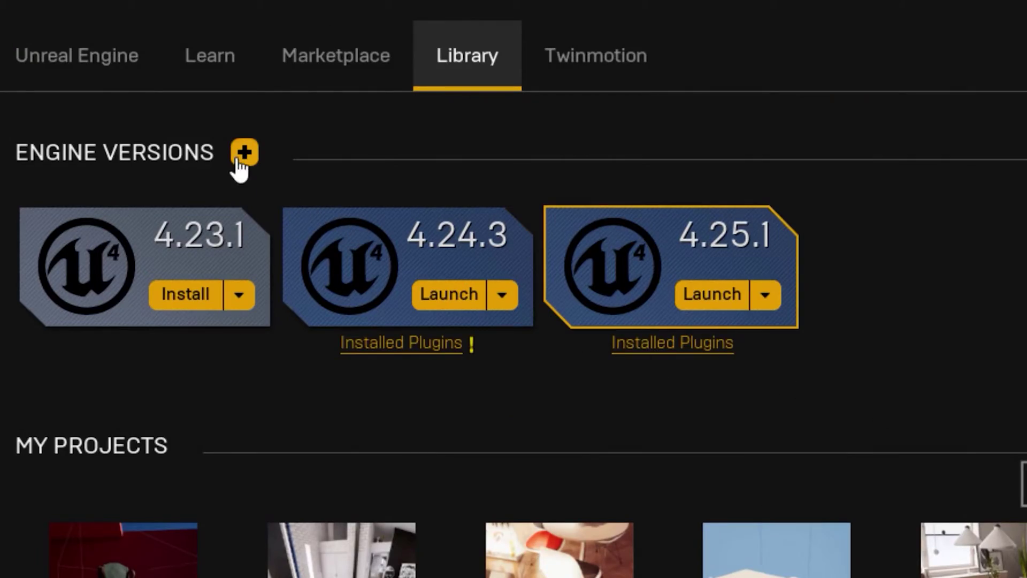
click(237, 159)
click(799, 150)
scroll(759, 483, down, 1)
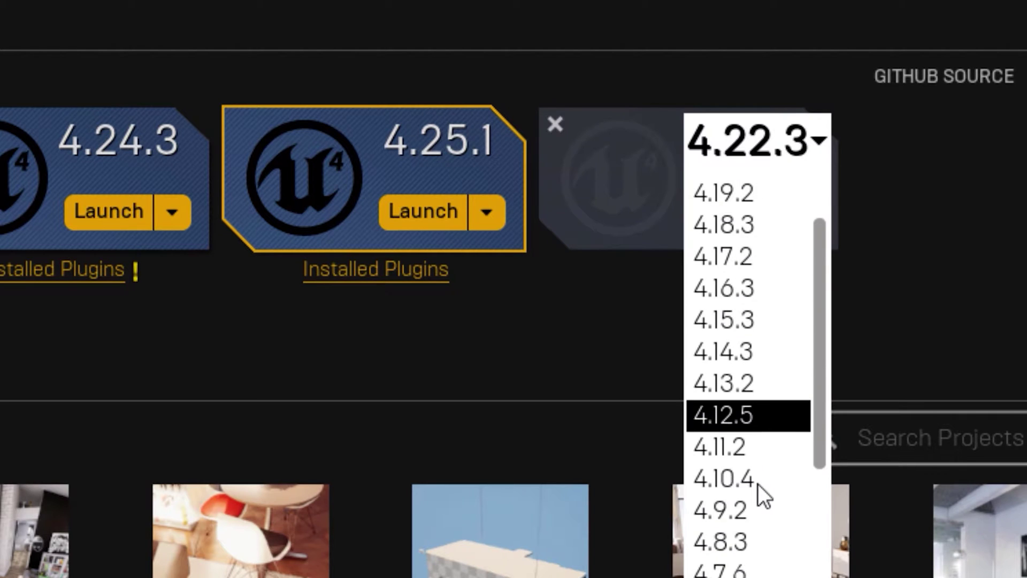
scroll(754, 482, down, 1)
scroll(752, 480, up, 3)
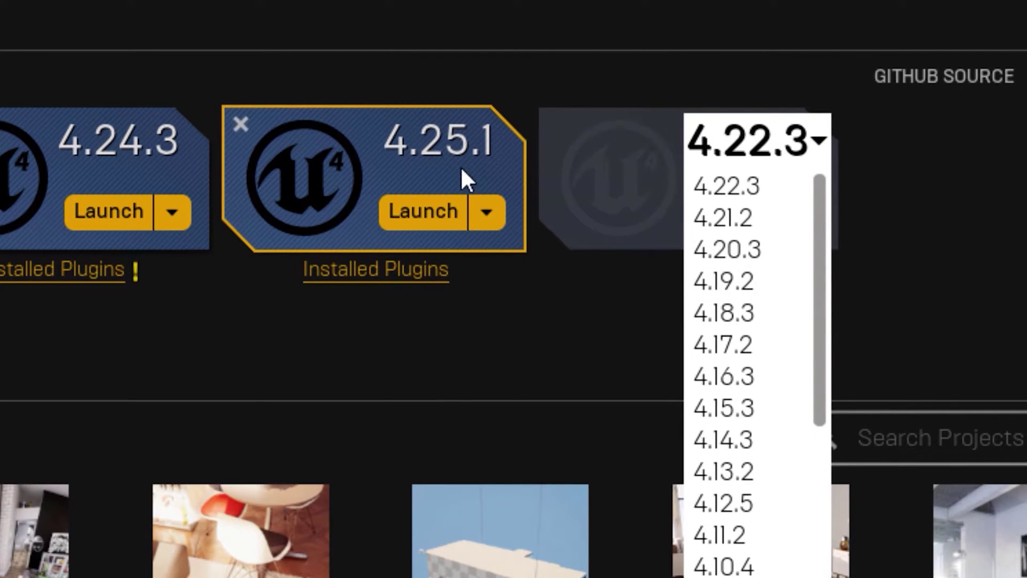
click(744, 186)
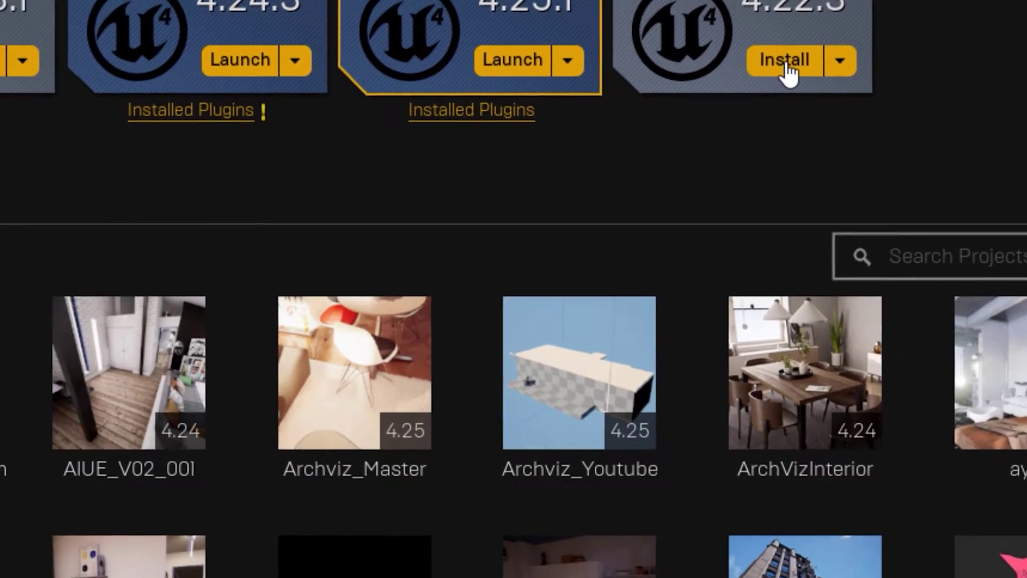
click(740, 215)
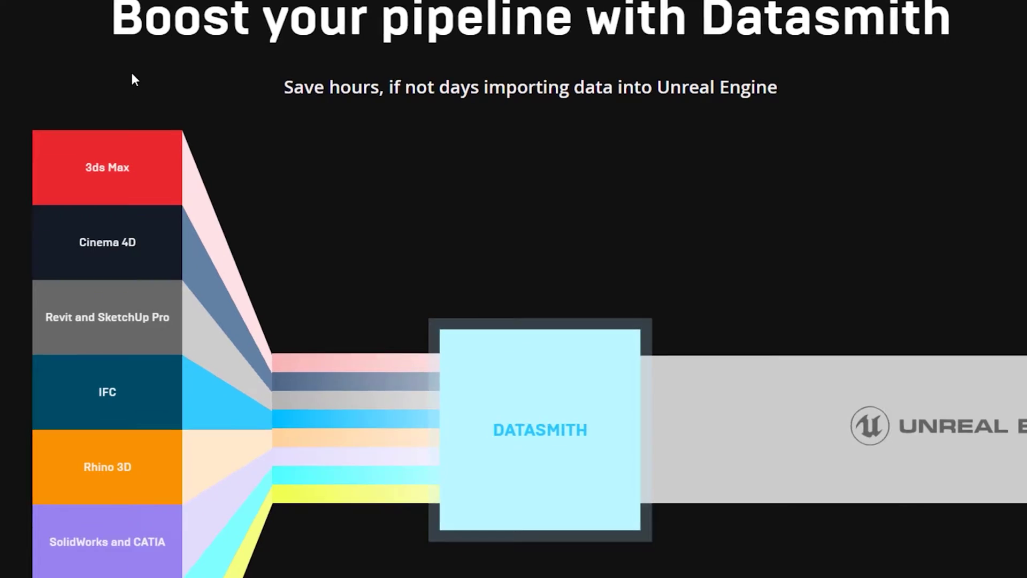
Open the Datasmith export plugins page and go down to the available installers.
scroll(134, 79, down, 5)
click(484, 344)
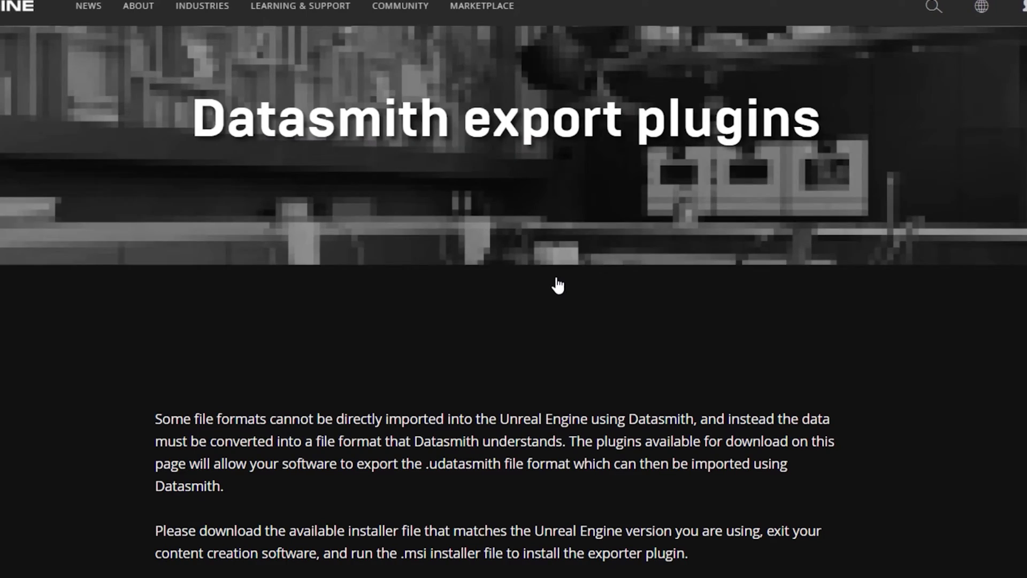
scroll(557, 286, down, 10)
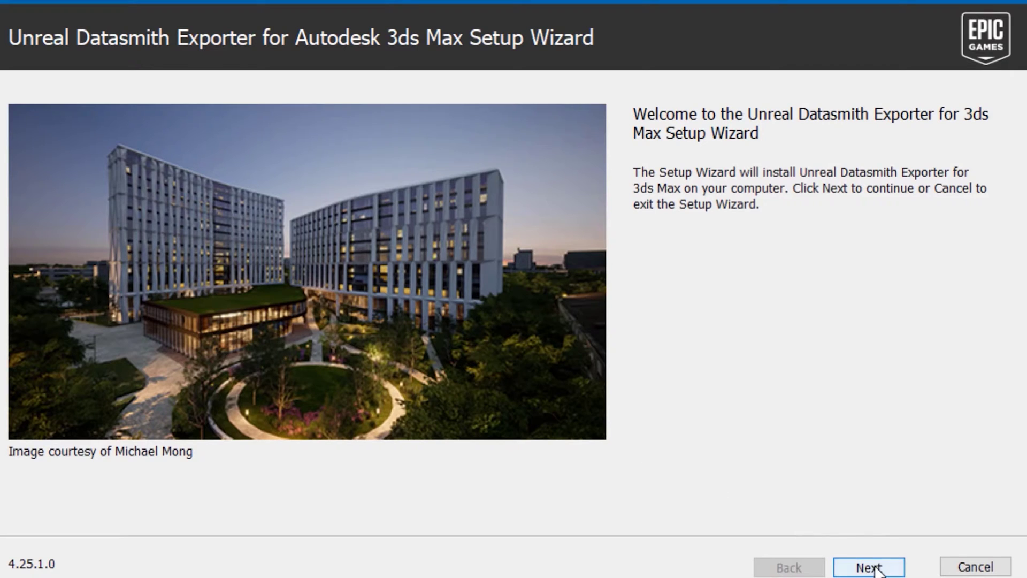
Install the Unreal Datasmith Exporter for Autodesk 3ds Max, accepting the license agreement.
click(877, 570)
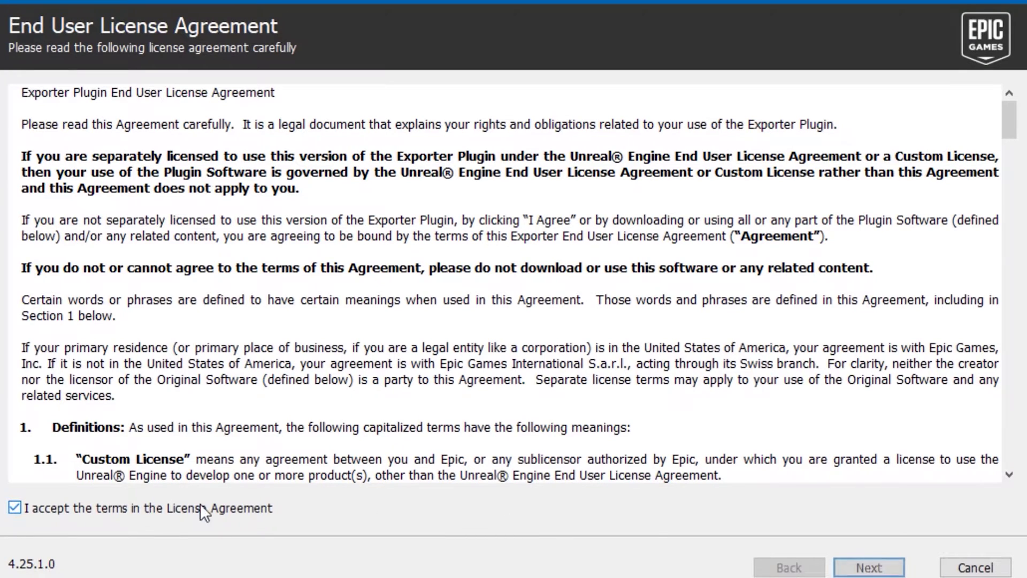
click(882, 568)
click(910, 568)
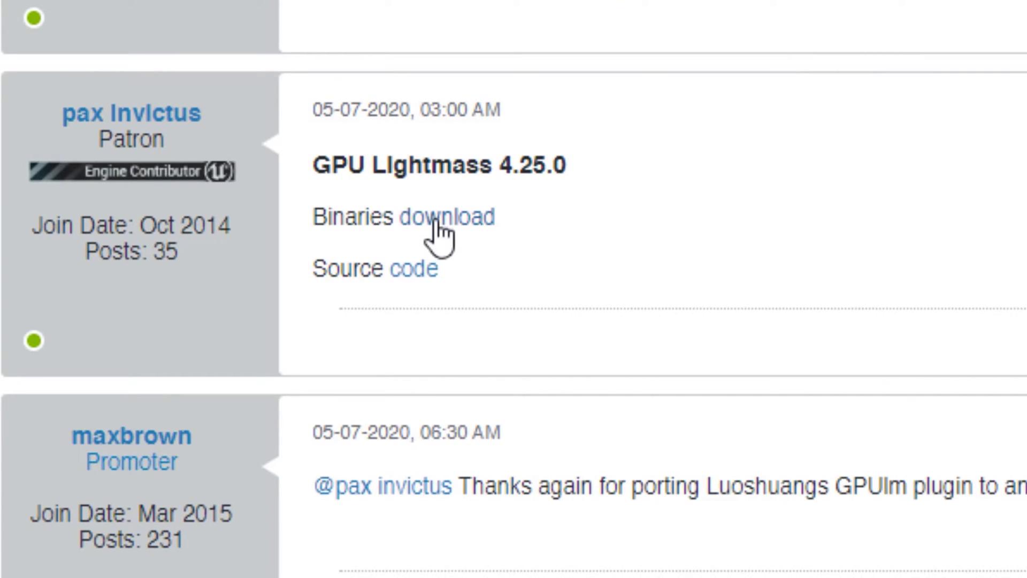
Download the GPU Lightmass 4.25.0 binaries archive directly from the link in the forum post.
click(436, 221)
click(363, 207)
click(983, 23)
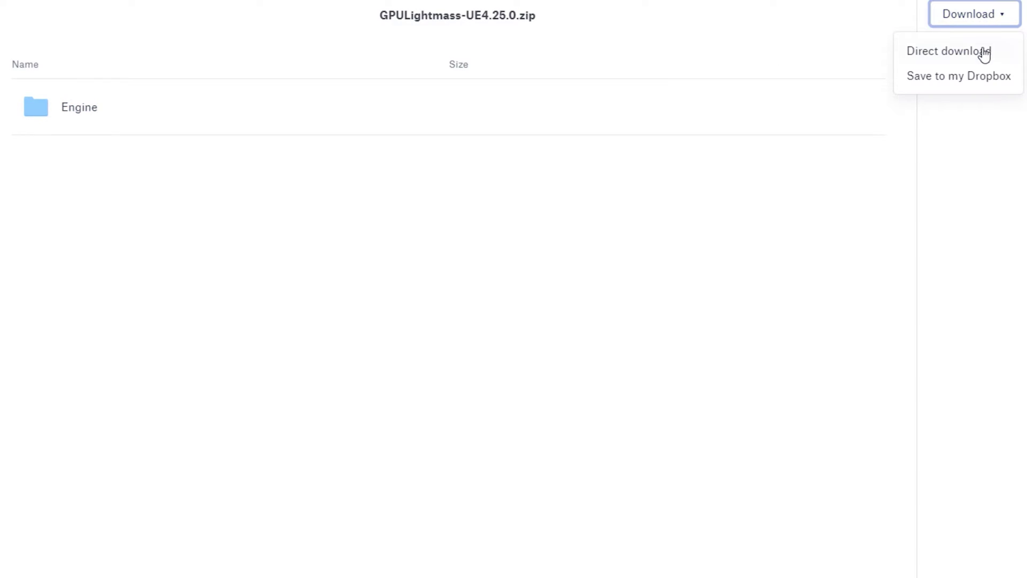
click(984, 50)
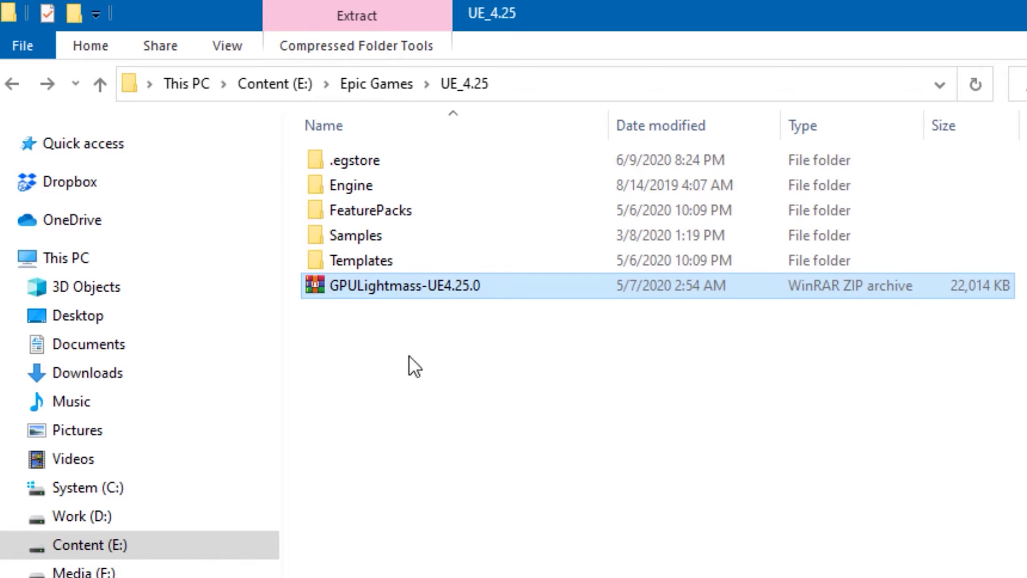
Extract the GPULightmass-UE4.25.0 archive into the UE_4.25 folder and answer the file replacement prompt.
right_click(380, 274)
click(248, 405)
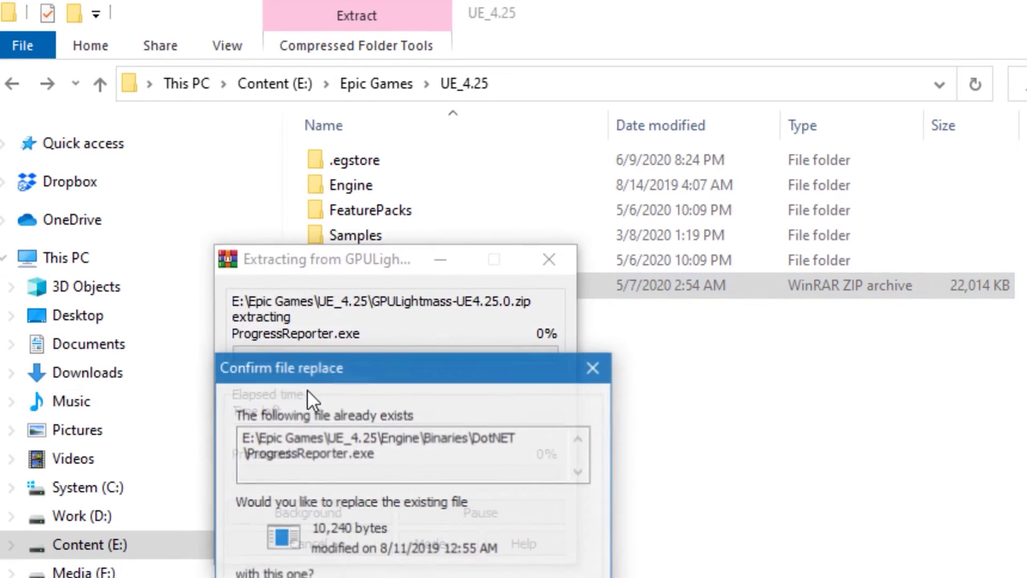
click(346, 577)
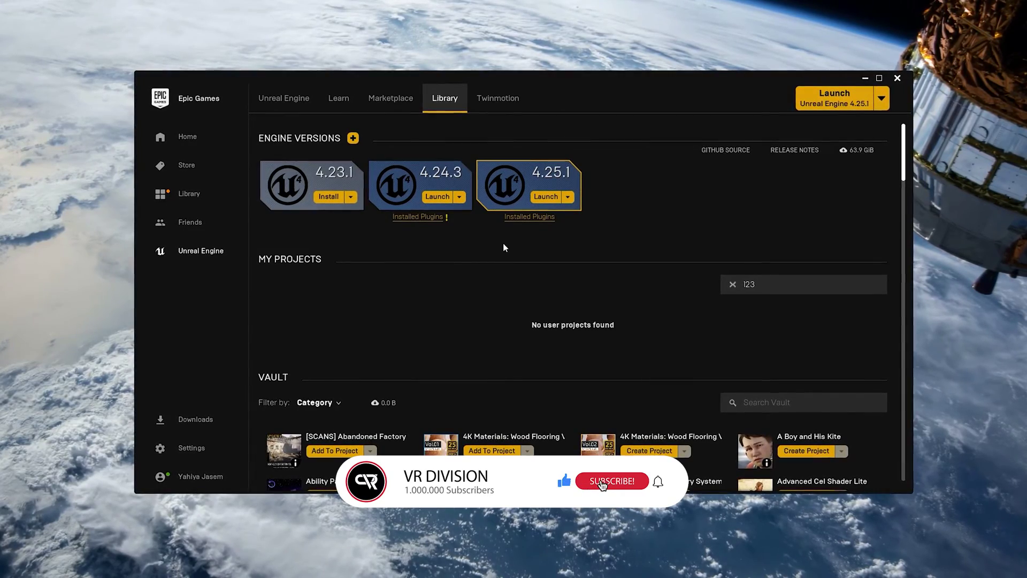
Launch Unreal Engine 4.25.1 from the Epic Games launcher's library.
click(544, 197)
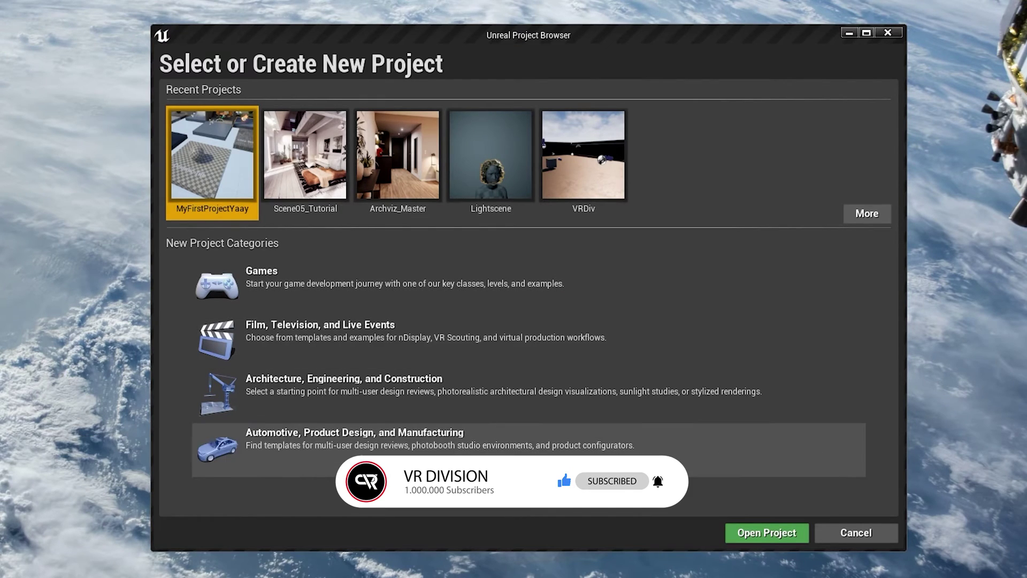
Examine the templates offered by the film, architecture and automotive new-project categories.
click(351, 292)
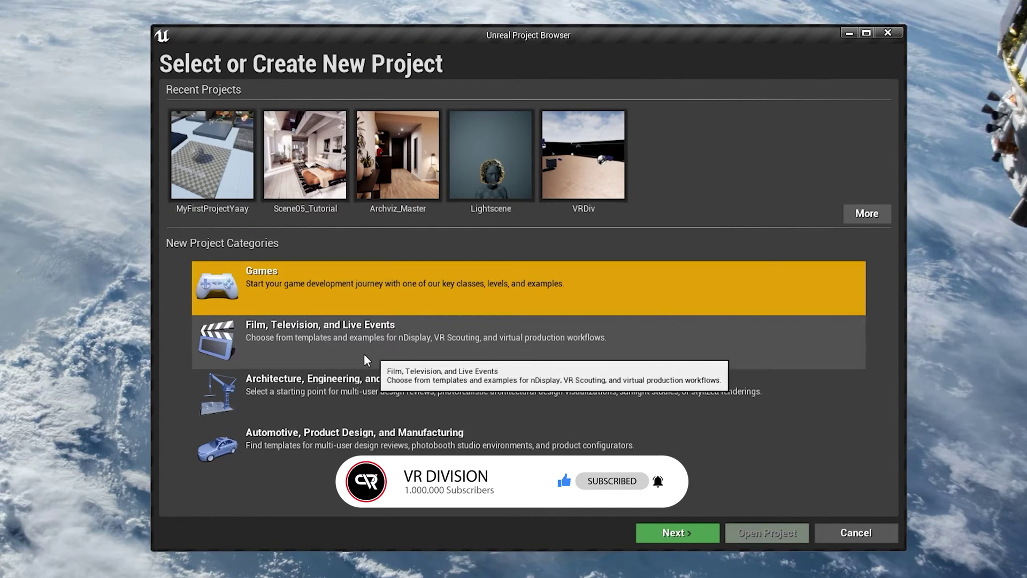
double_click(336, 352)
click(567, 533)
double_click(578, 393)
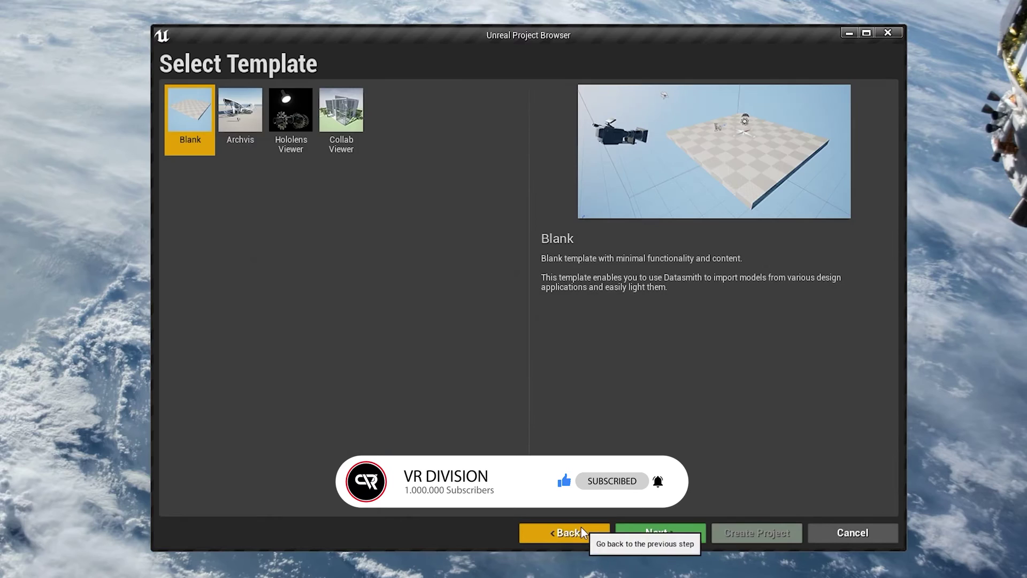
click(567, 532)
click(648, 444)
double_click(647, 444)
click(569, 534)
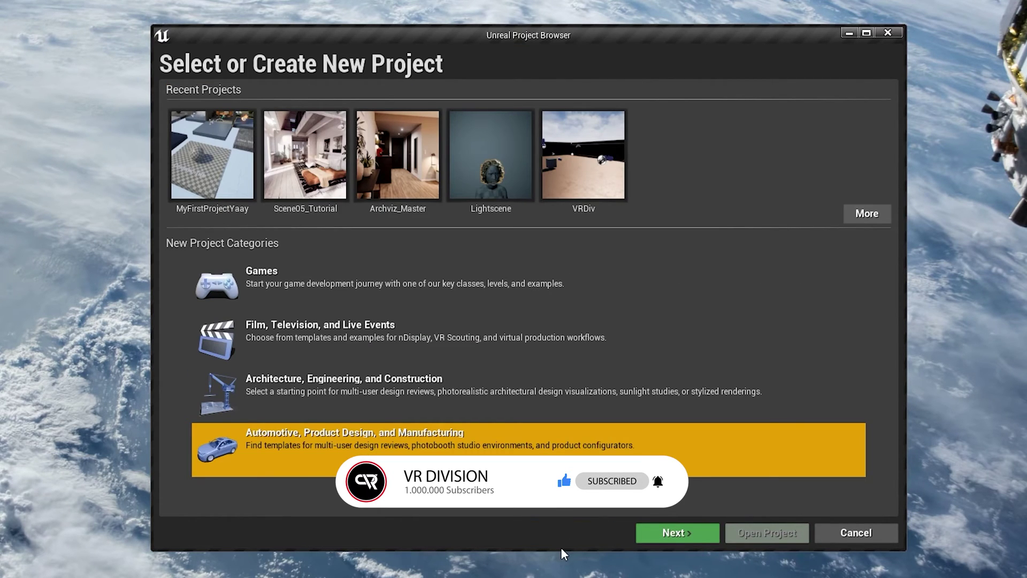
double_click(612, 442)
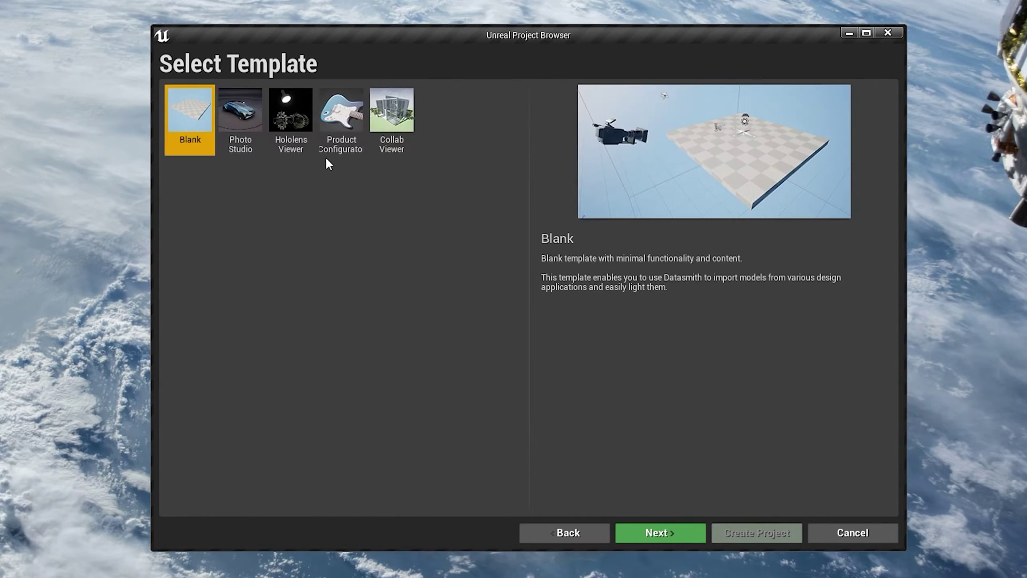
click(329, 149)
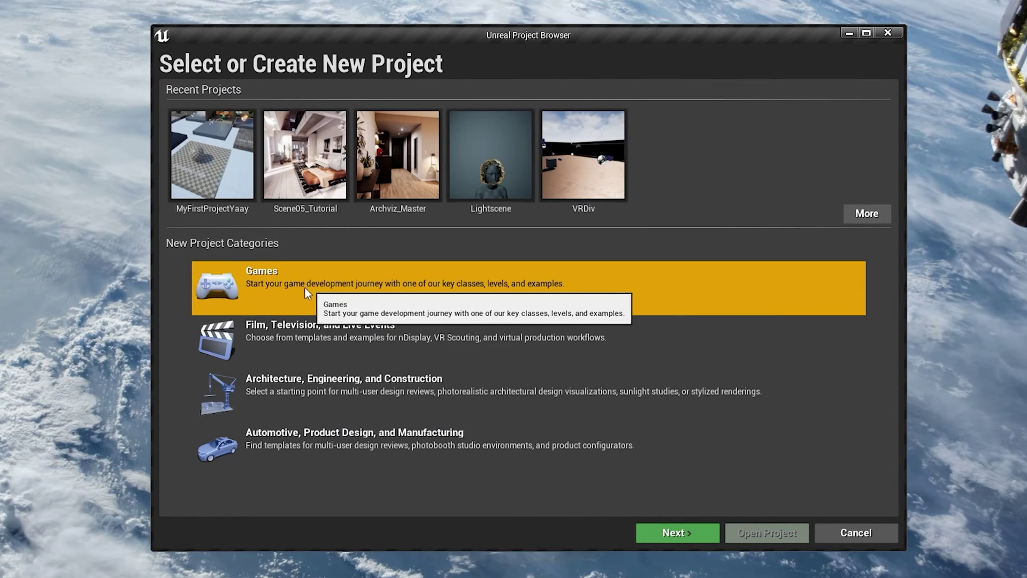
Set up a Games project named NoiceProject in D:\UE4 Projects\ with starter content included.
click(673, 533)
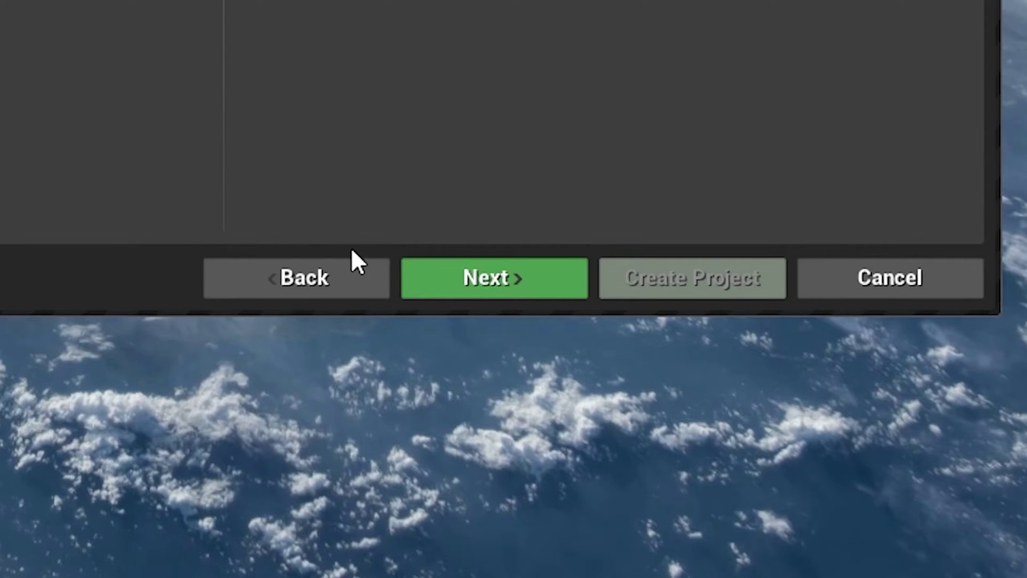
click(650, 535)
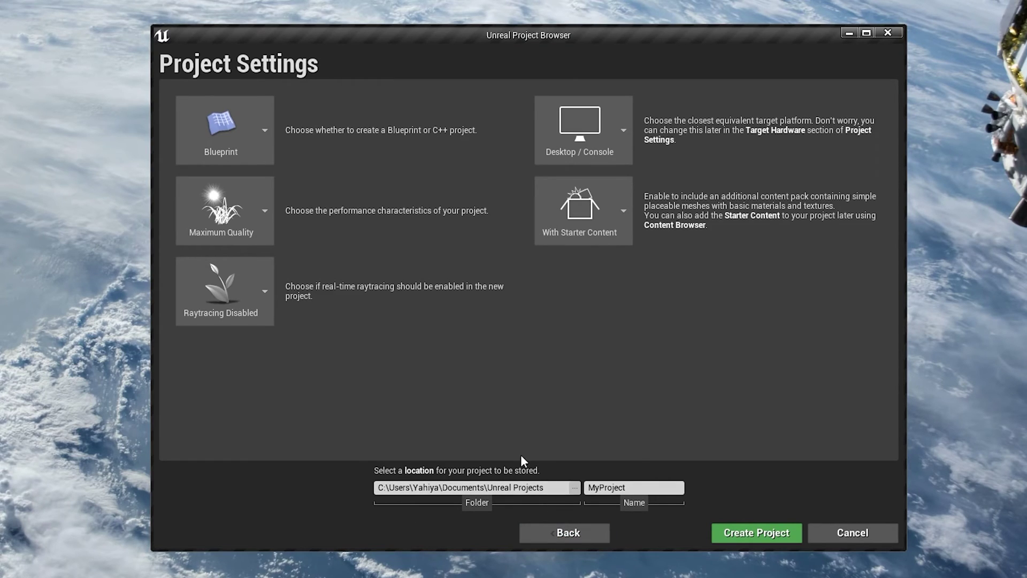
text(oje)
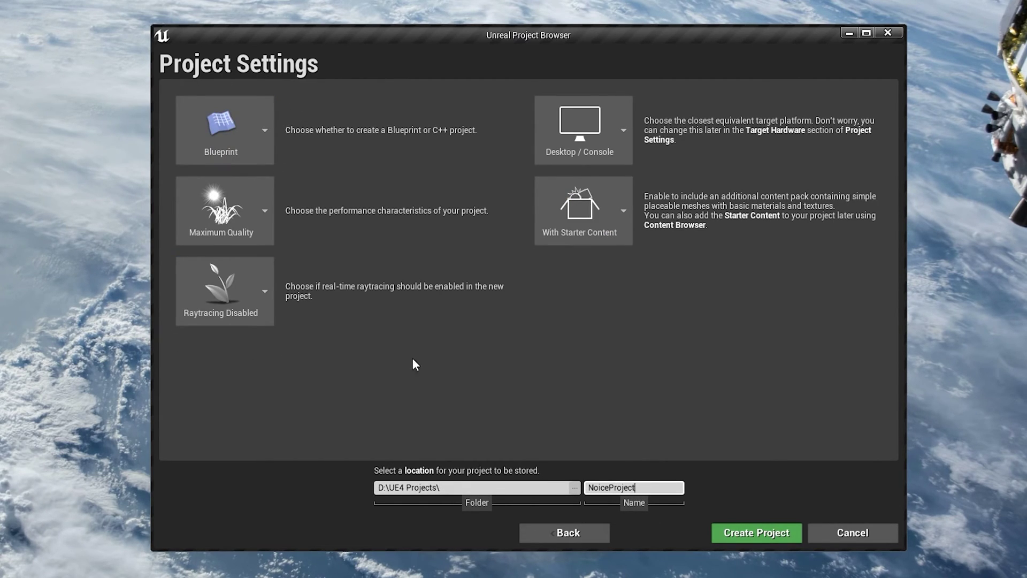
click(580, 230)
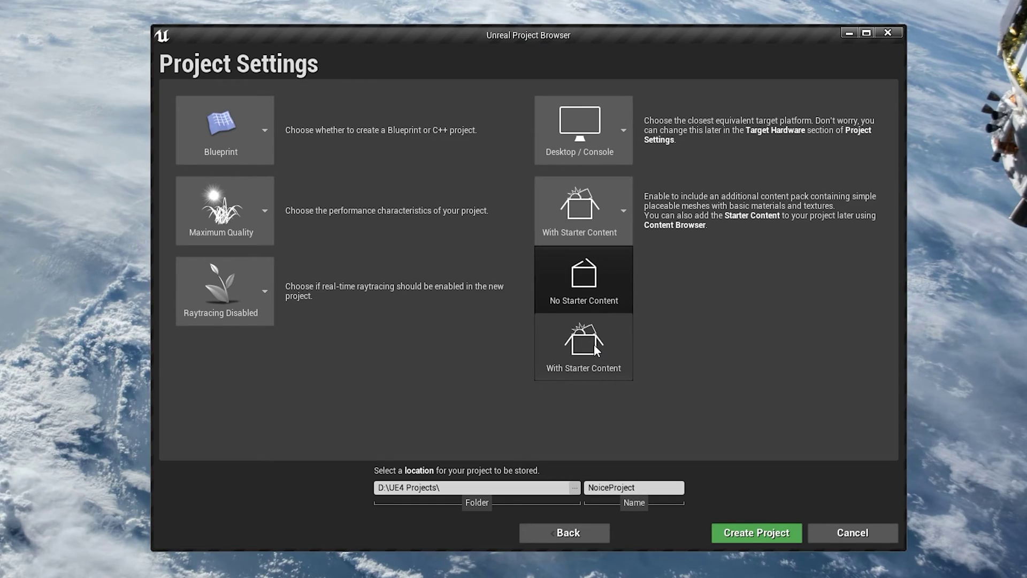
click(594, 345)
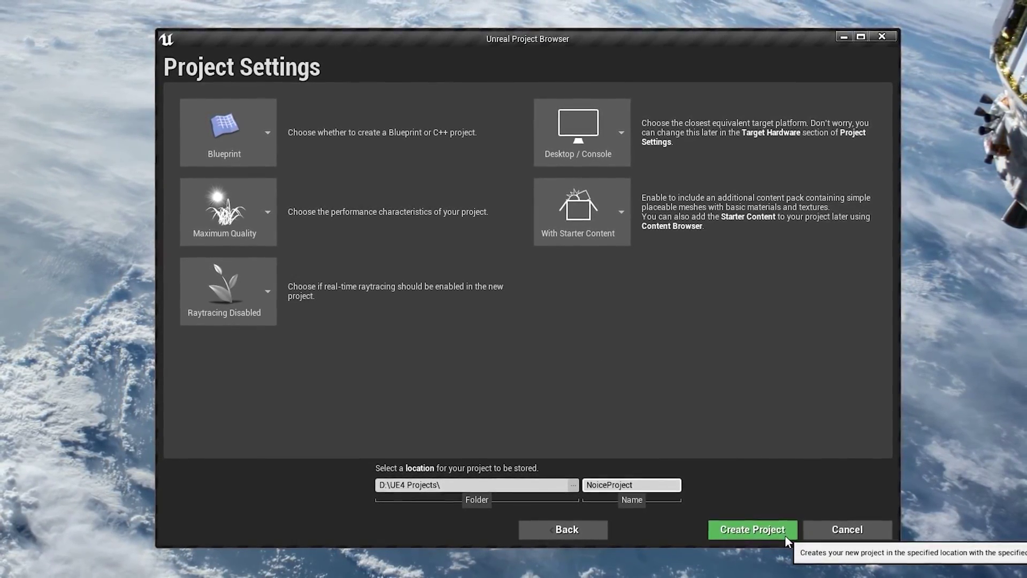